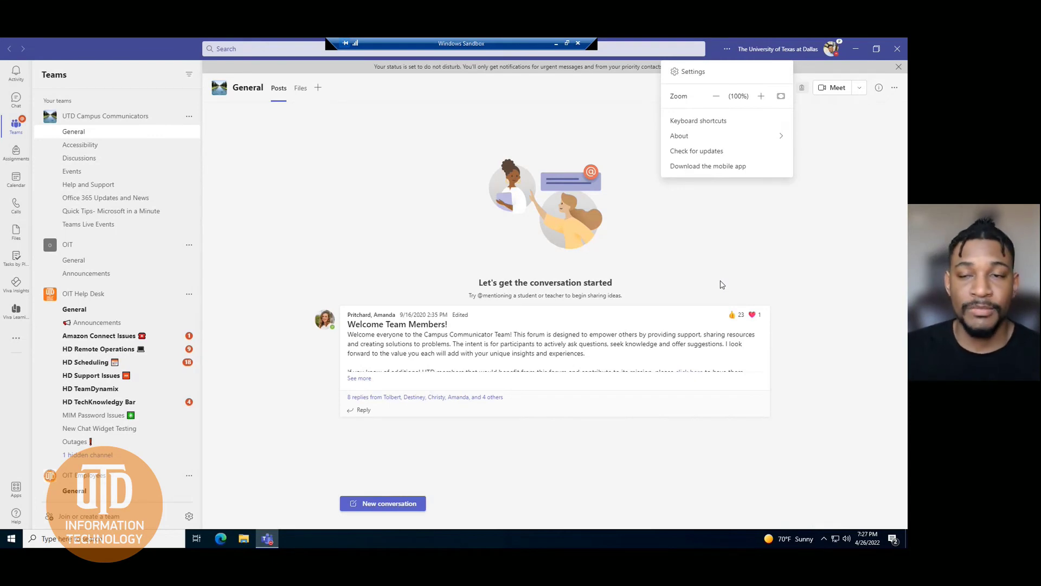
- Dismiss the app options menu to return to the UTD Campus Communicators General channel
click(435, 259)
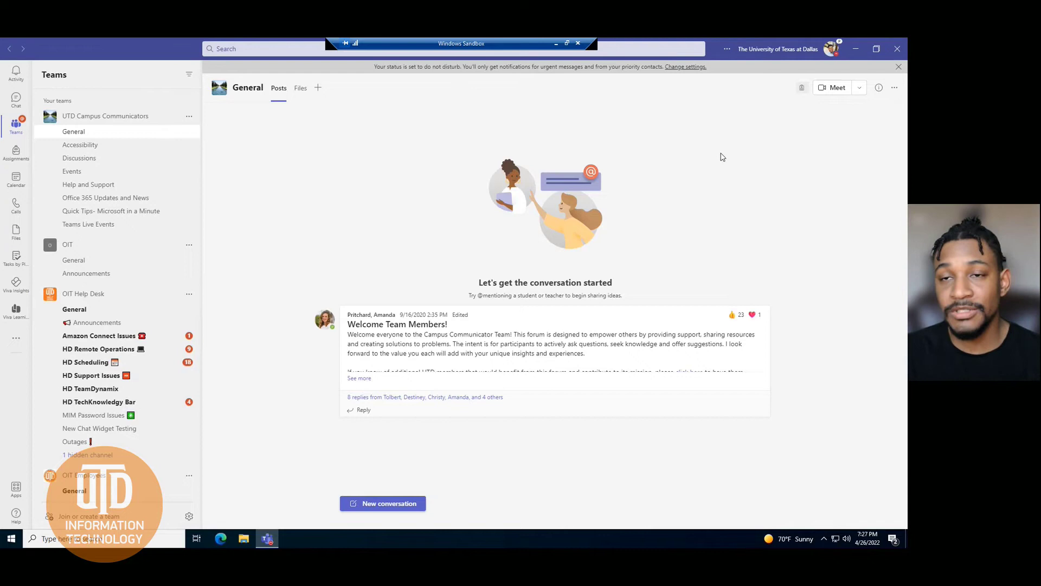
- Open the Settings and more menu beside the profile picture
click(728, 56)
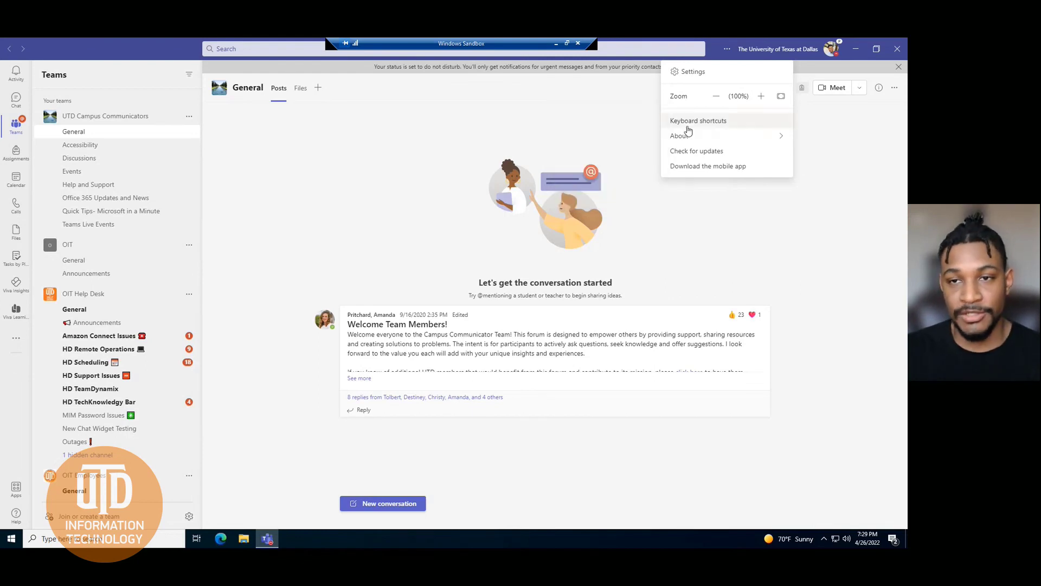
- Open Teams Settings on the Files page to view download location and Browser open preference
click(715, 75)
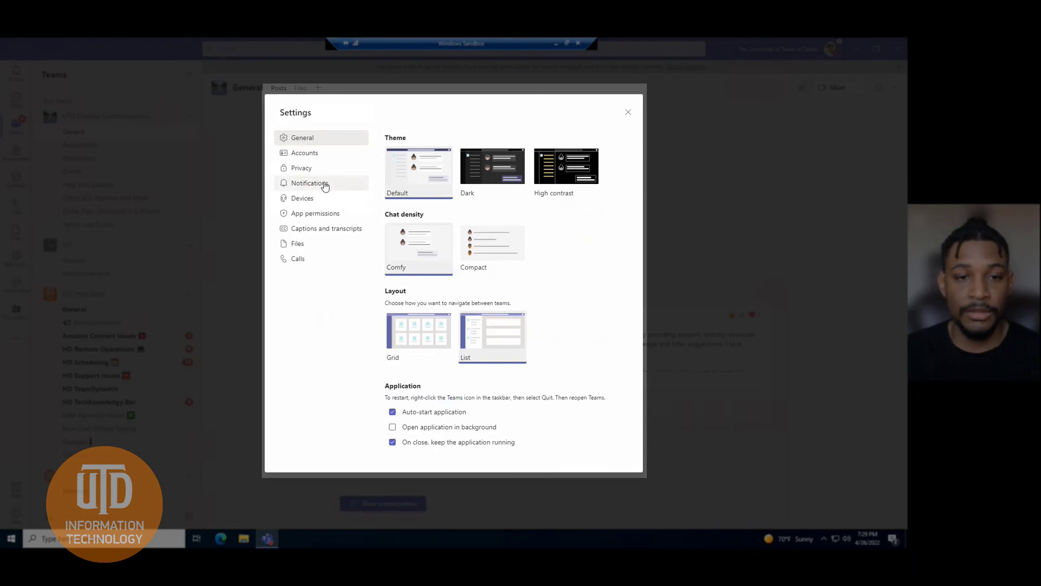
click(307, 249)
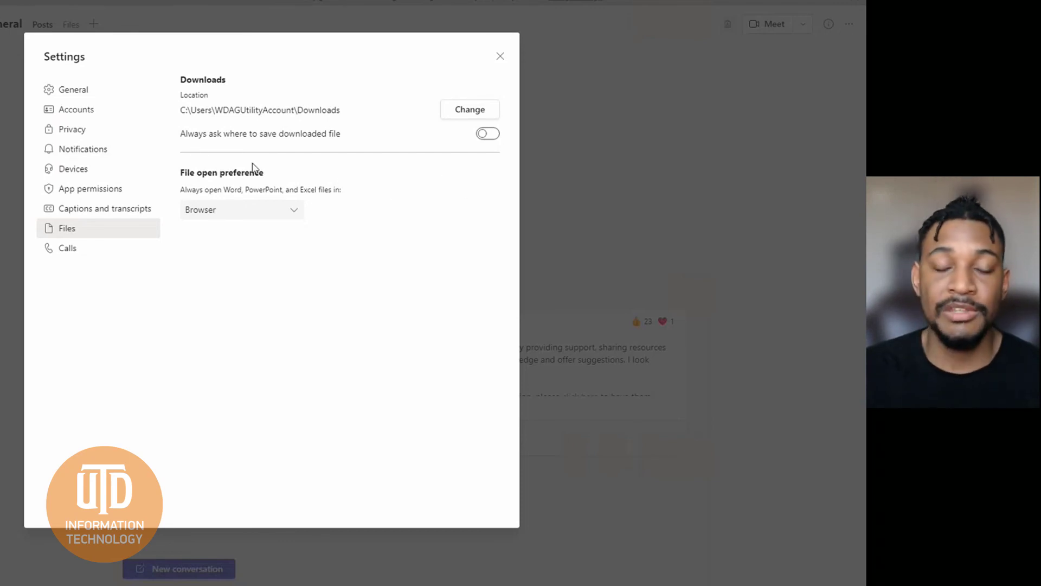
drag(340, 134, 251, 136)
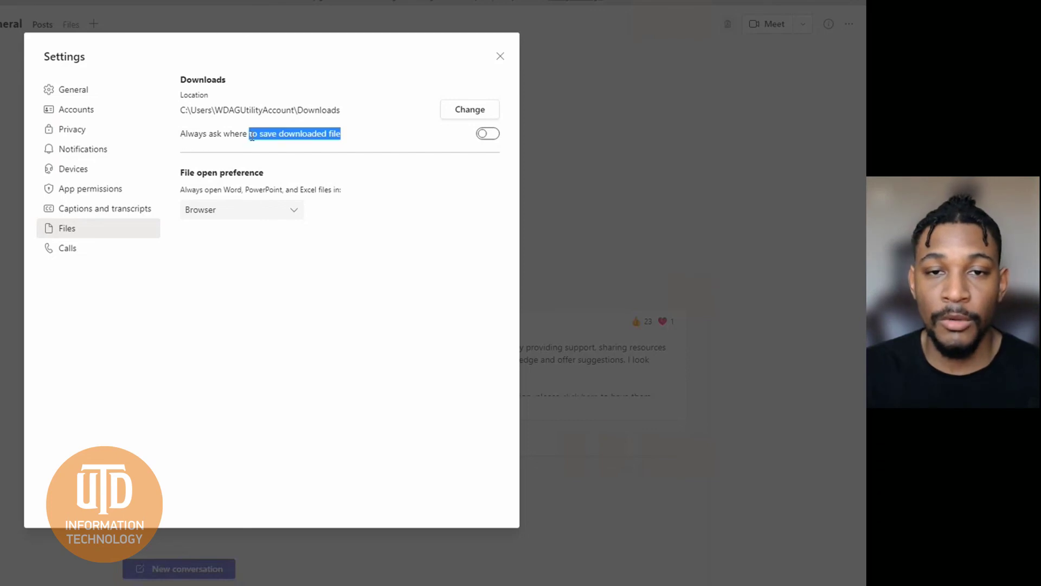
click(263, 153)
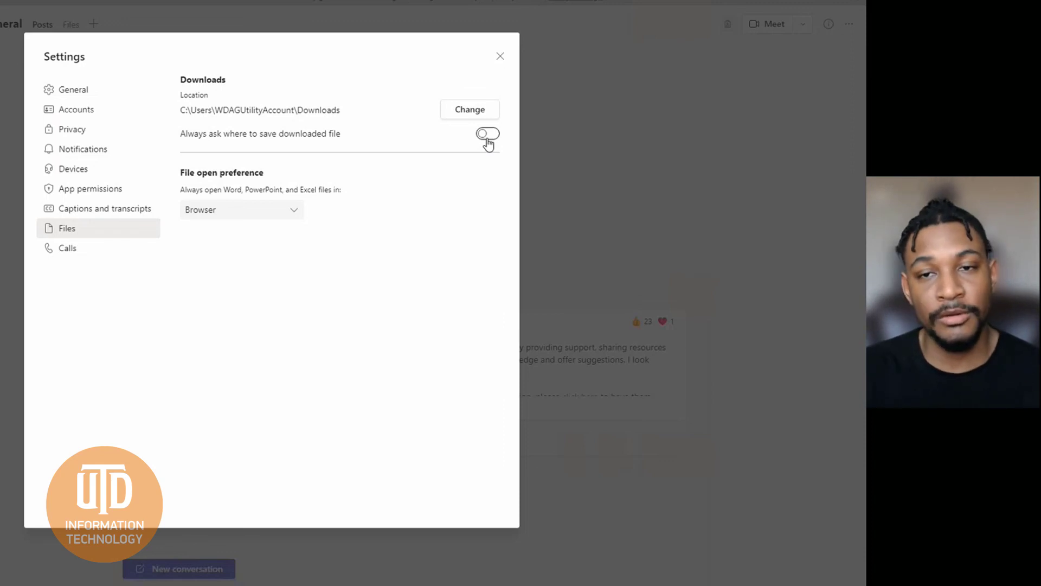
click(489, 142)
click(488, 142)
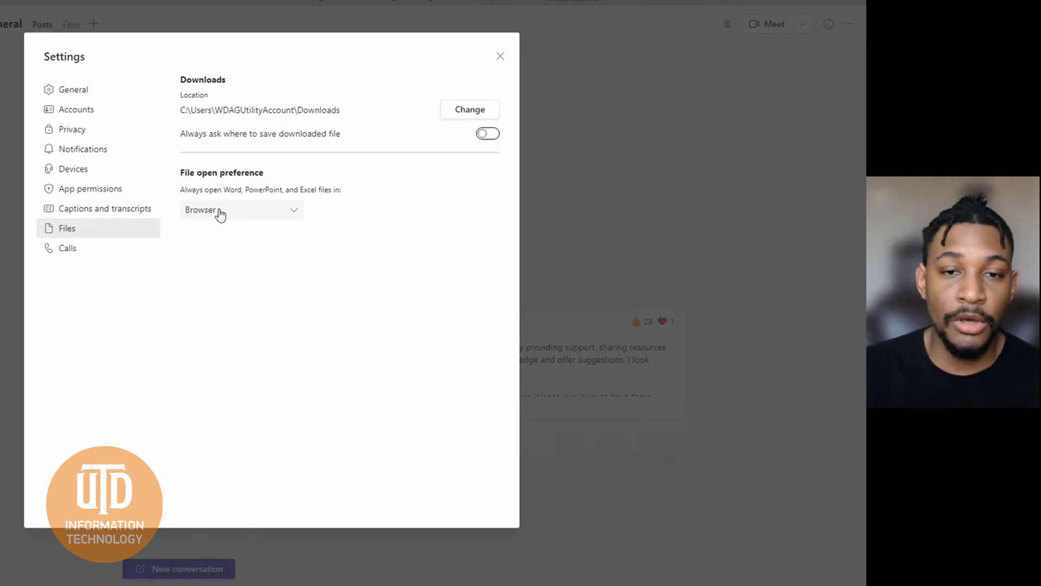